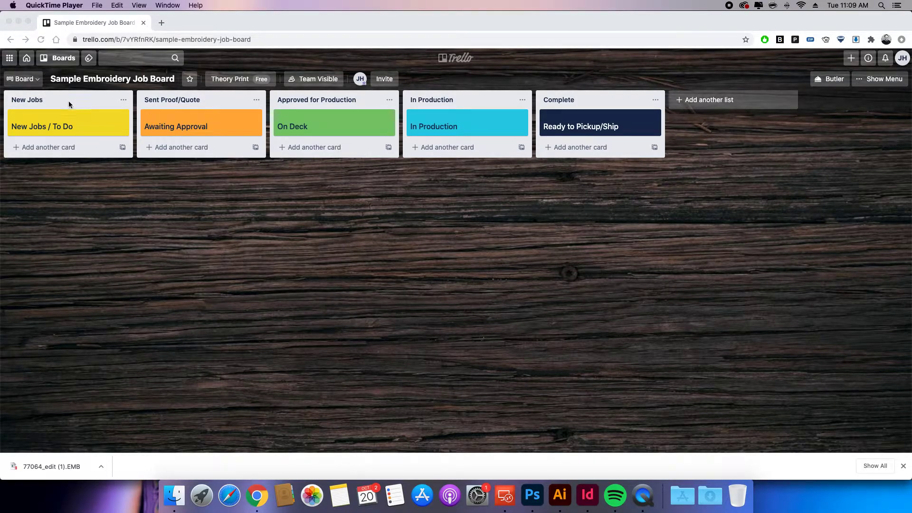
- Add a card titled "Flatland Caps" to the New Jobs list
click(50, 147)
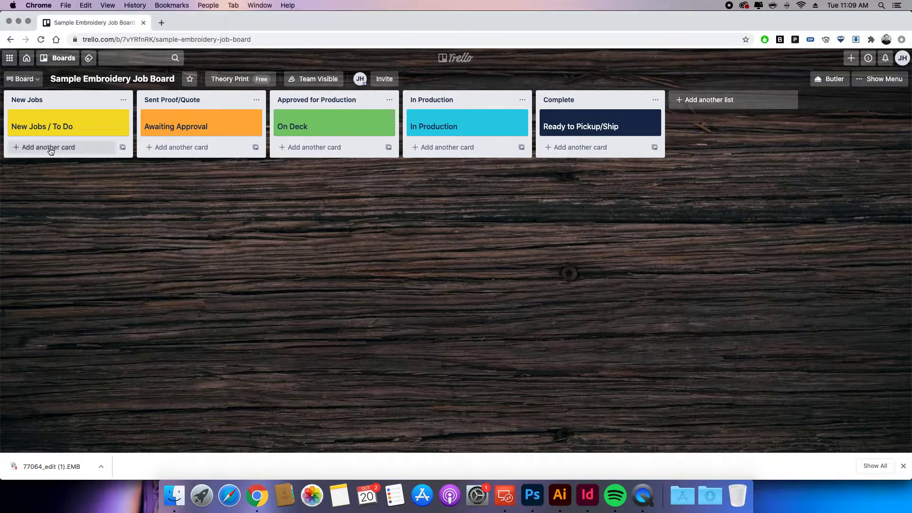
click(50, 148)
text(Fl)
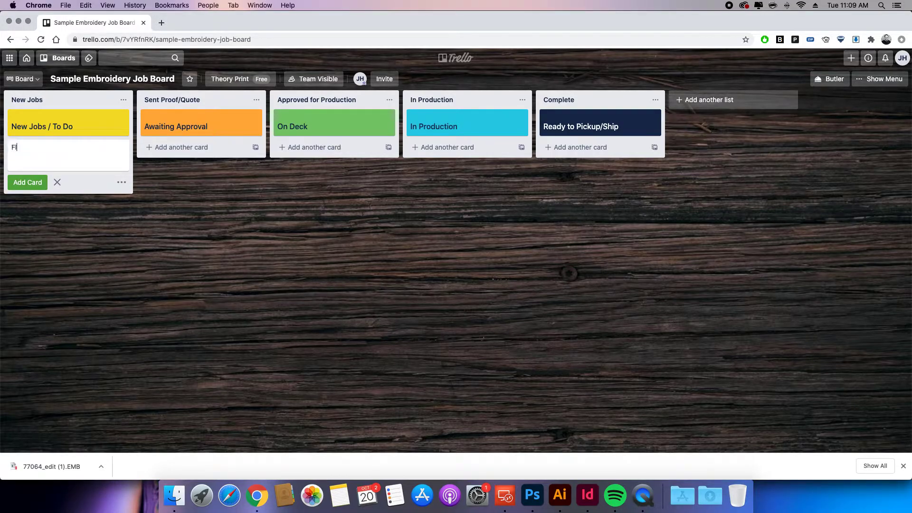
text(atland Caps)
key(Return)
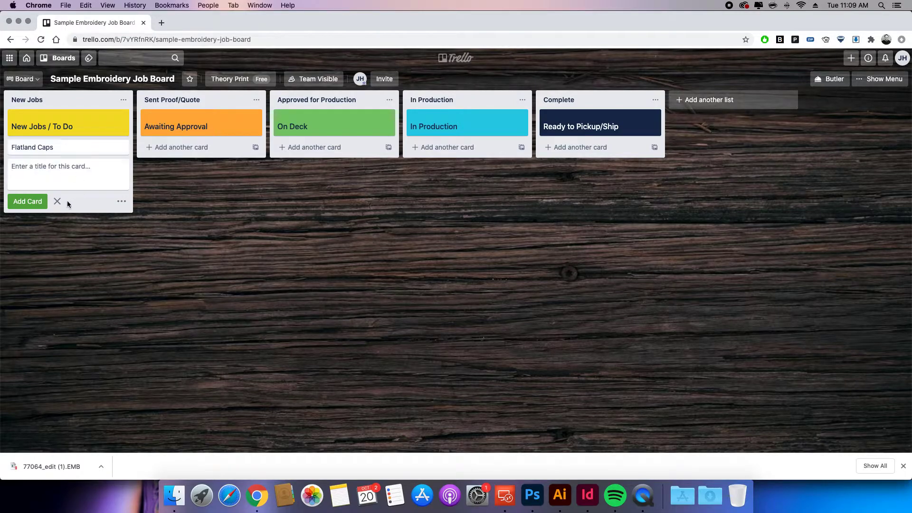
click(57, 201)
- Save the Flatland Caps card description as "12 qty", "Richardson 112 Heather Grey with Black" and "Black Thread 1800 Madeira" on separate lines
click(59, 151)
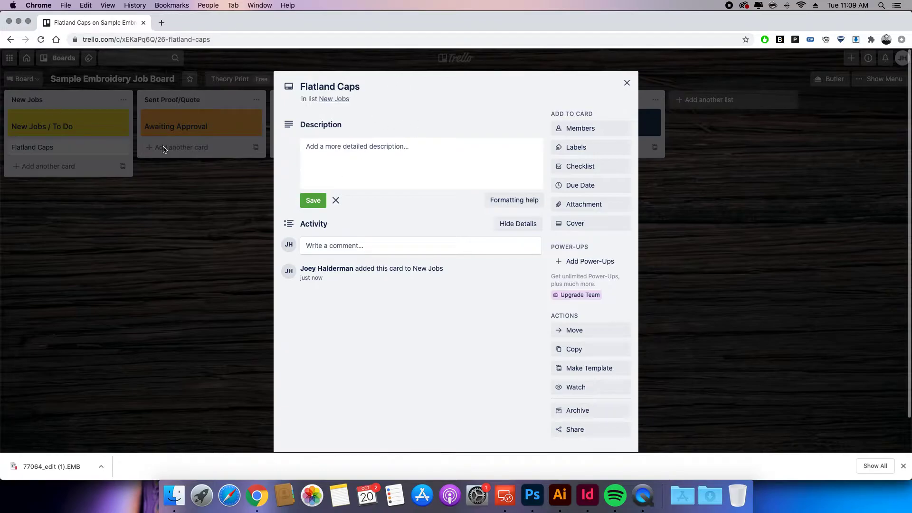
click(390, 163)
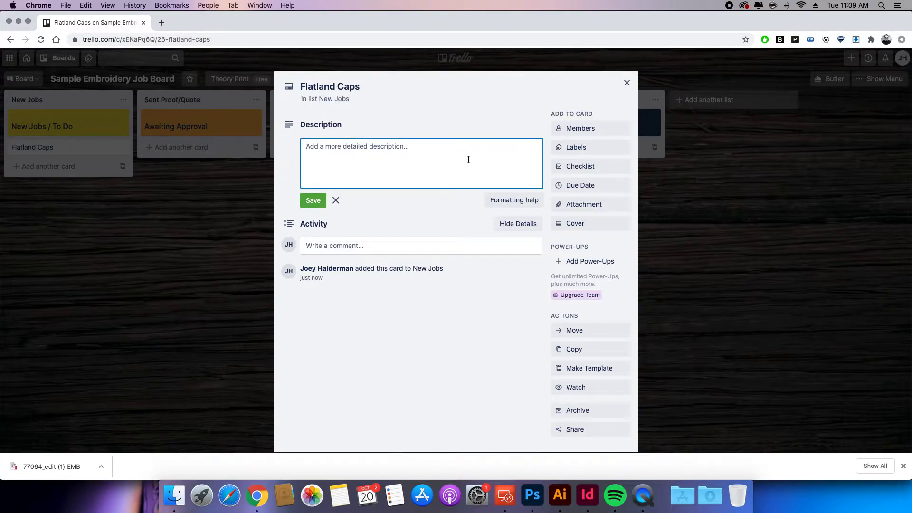
text(12 qty)
text(Richardson 112)
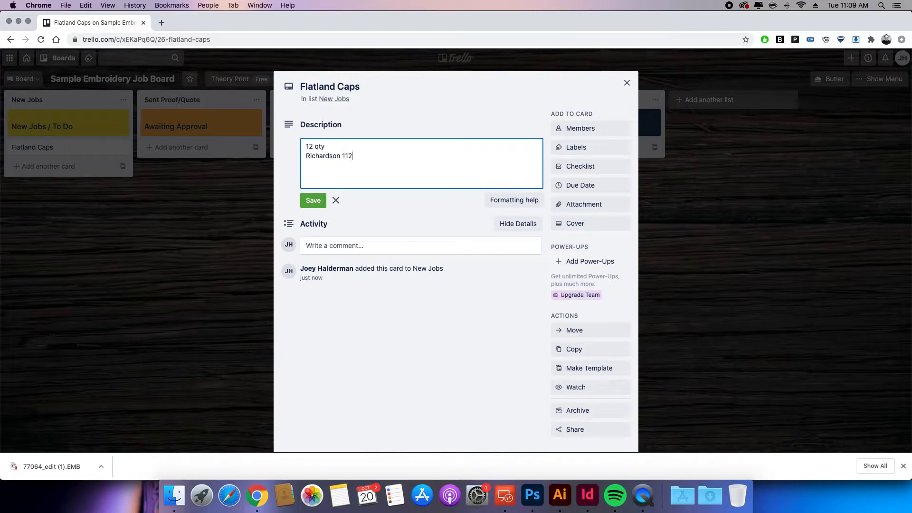
text( Heather Grey wit)
text(h Black )
text(Black Thread)
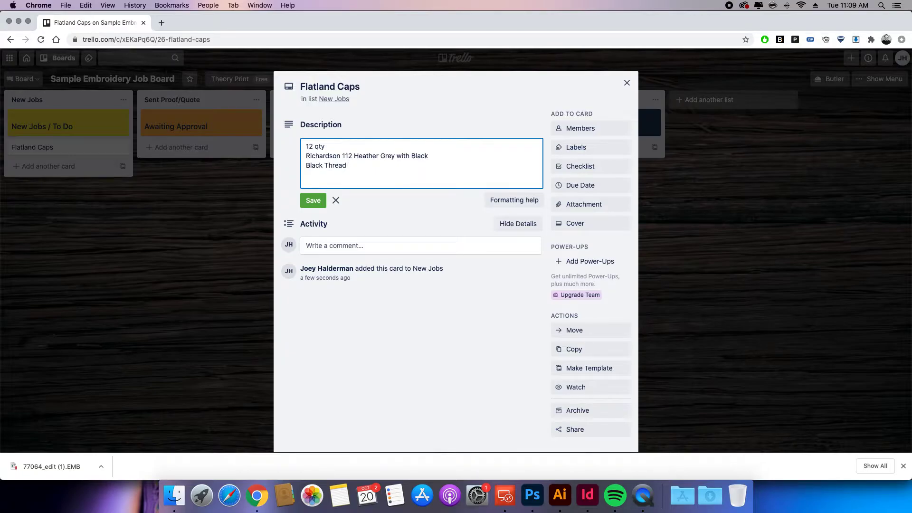
text(1800)
text( Maderia)
key(BackSpace)
key(BackSpace)
key(BackSpace)
key(BackSpace)
text(ira)
click(322, 201)
- Post the comment "paid deposit" on the Flatland Caps card
click(446, 212)
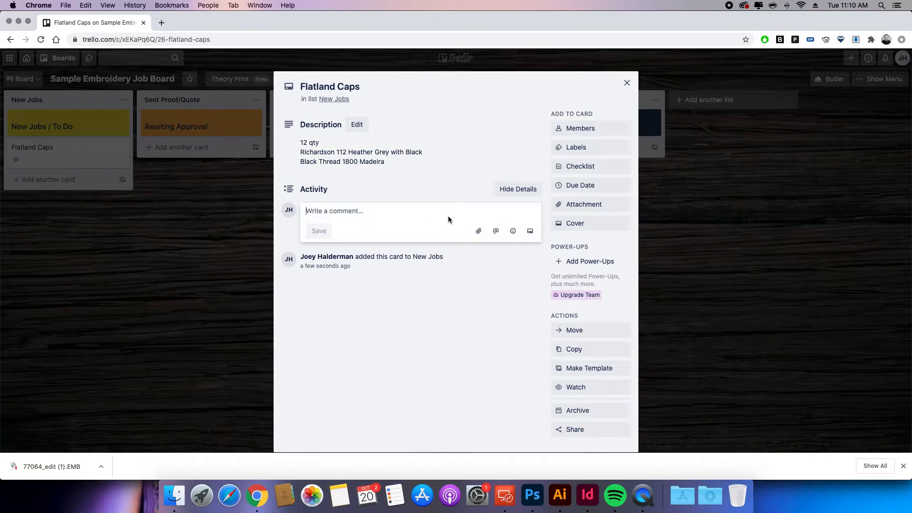
text(paid )
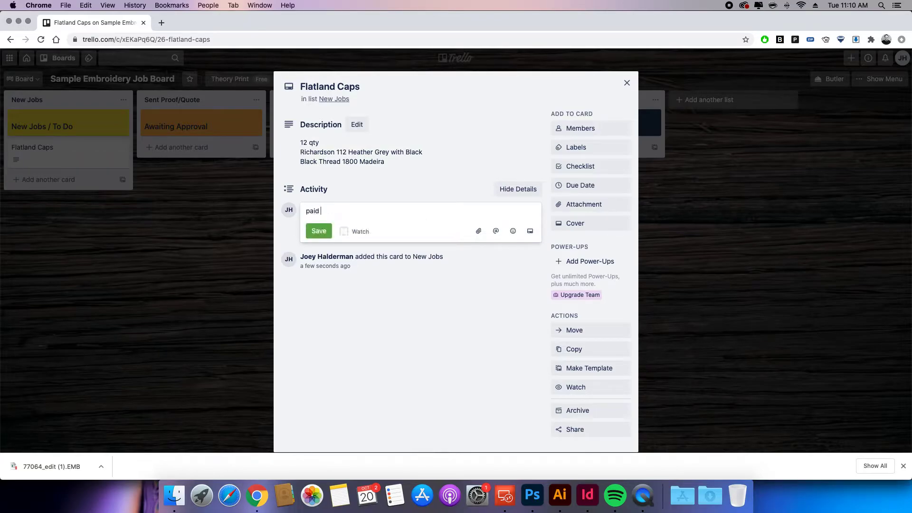
text(depsi)
text(ot)
text(sit)
click(319, 230)
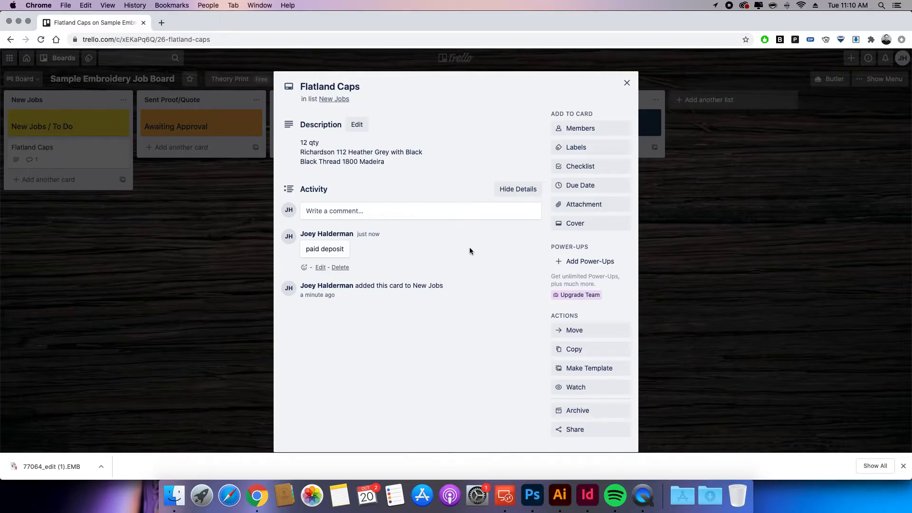
- Set the card's due date to 10/30/2020 at 11:01 AM with a reminder 2 days before
click(597, 189)
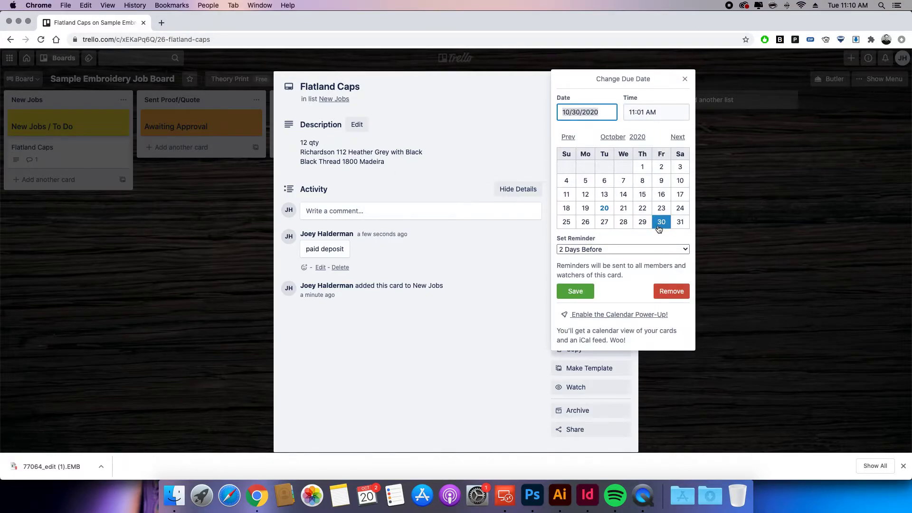
click(592, 249)
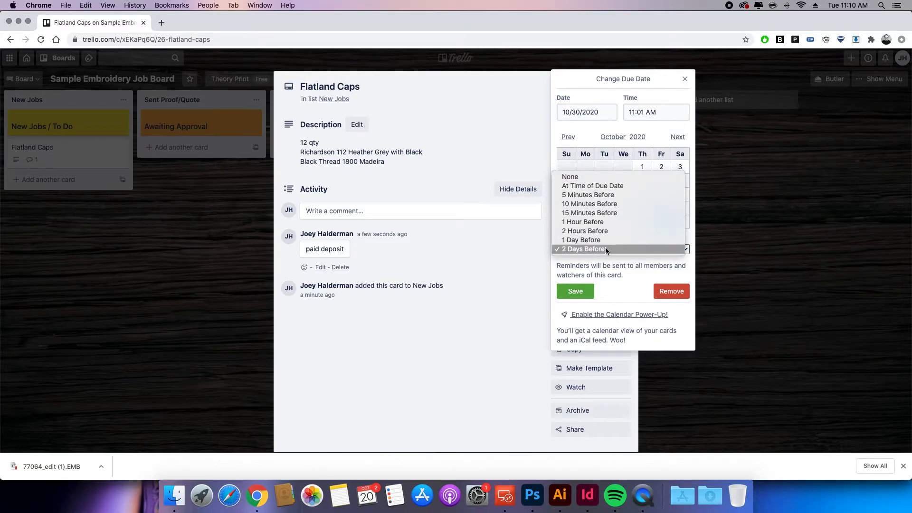
click(606, 248)
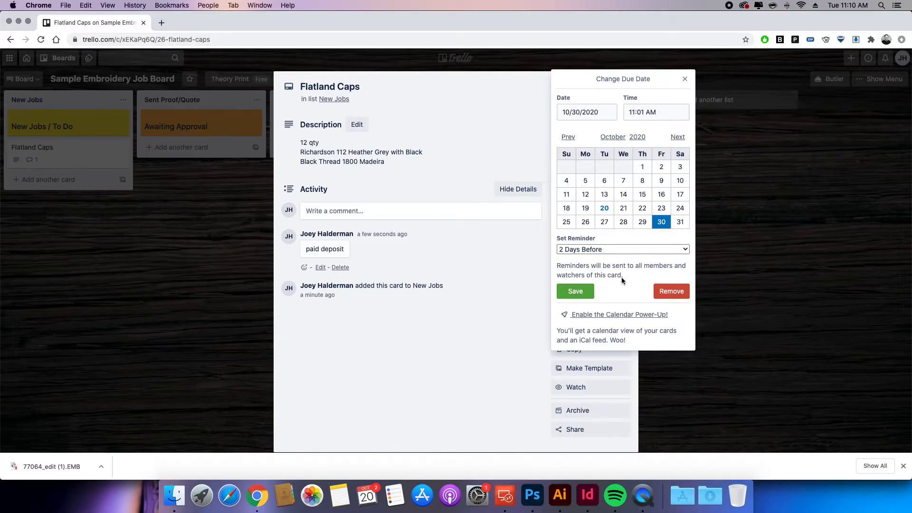
click(587, 294)
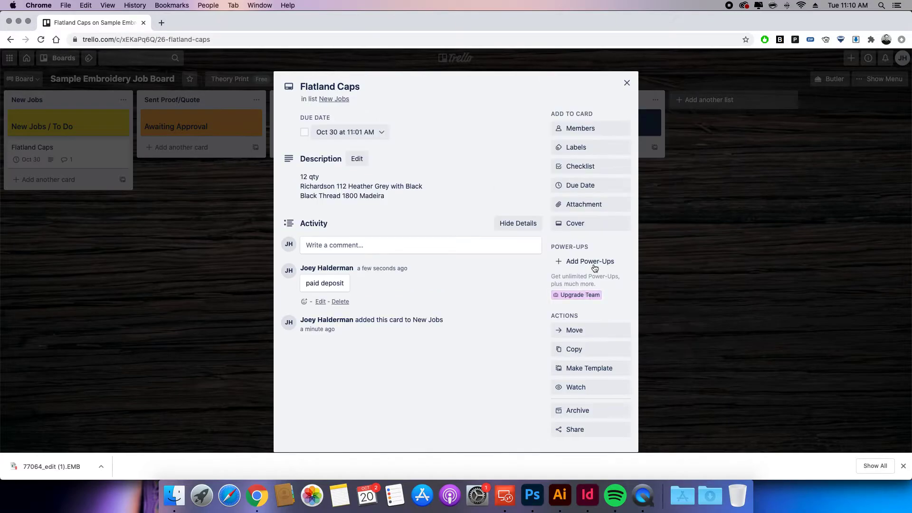
click(599, 128)
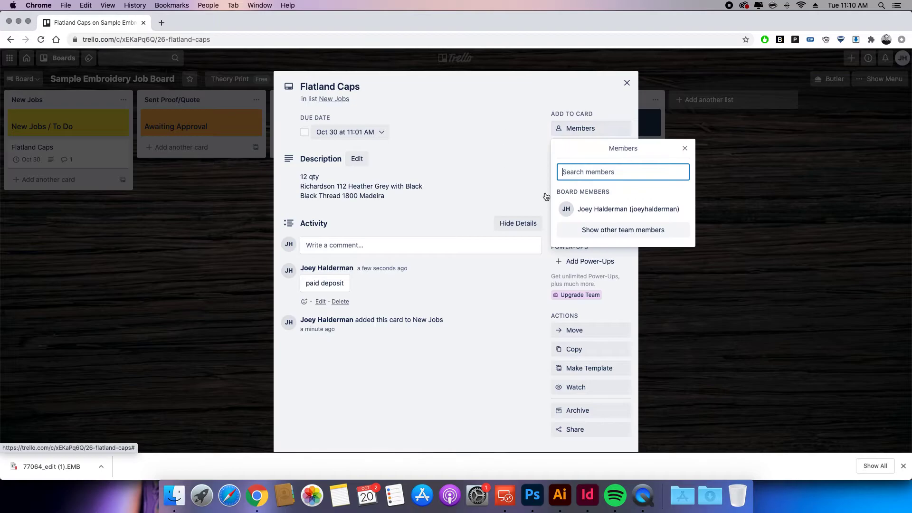
click(684, 150)
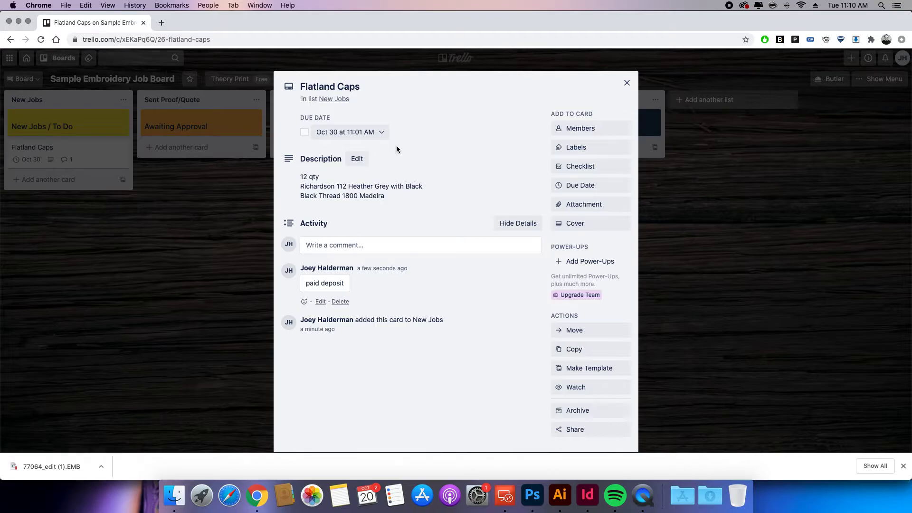
- Attach the file 77064 edit.PNG from the computer to the Flatland Caps card, review it and close the card
click(601, 206)
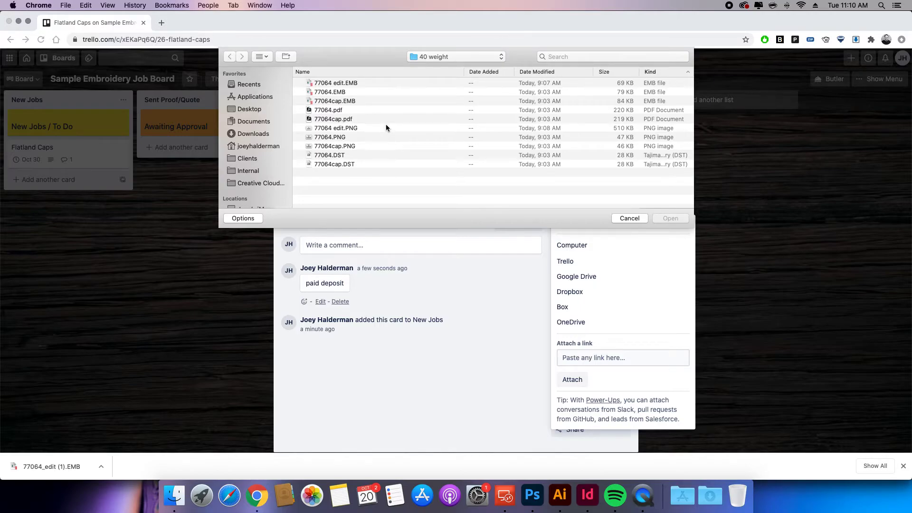
click(353, 128)
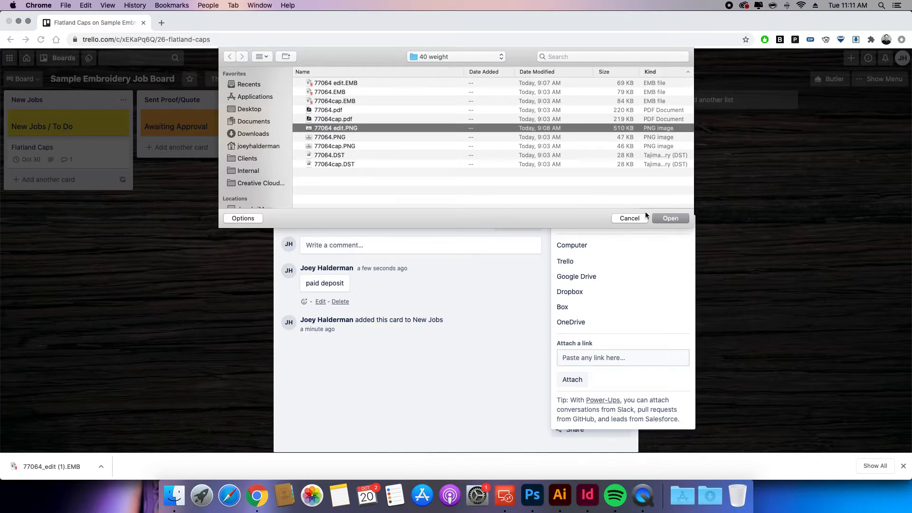
click(677, 218)
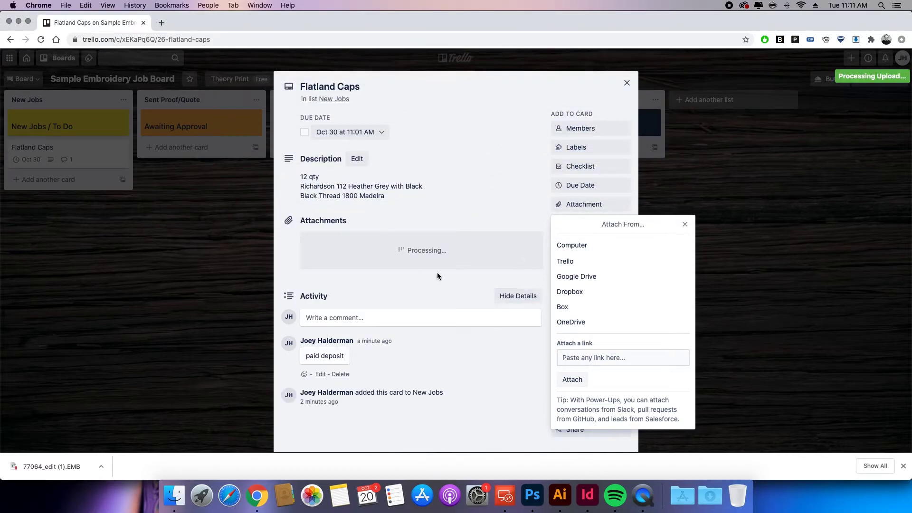
scroll(466, 209, down, 5)
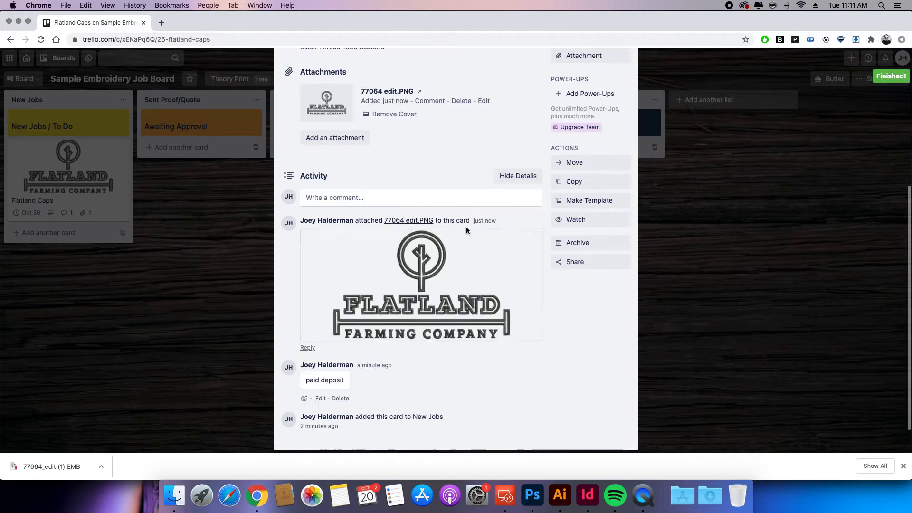
scroll(447, 225, up, 2)
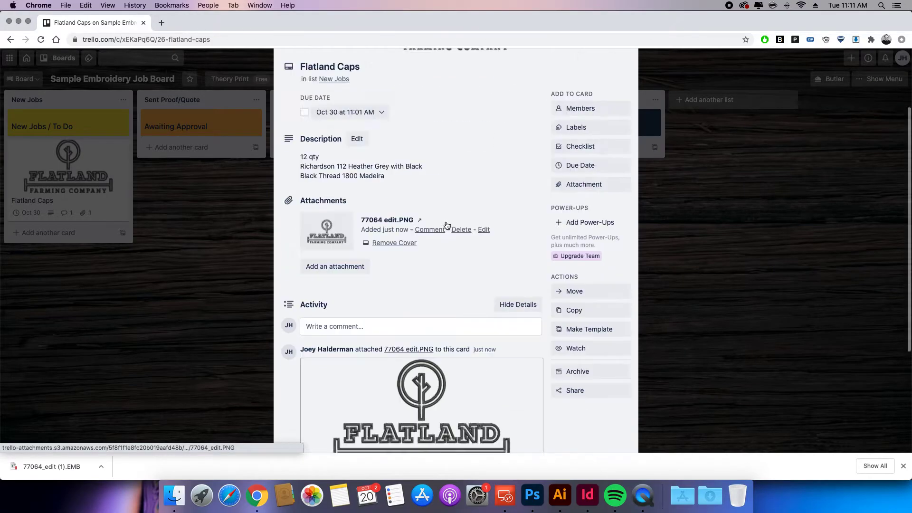
scroll(447, 225, up, 5)
click(625, 86)
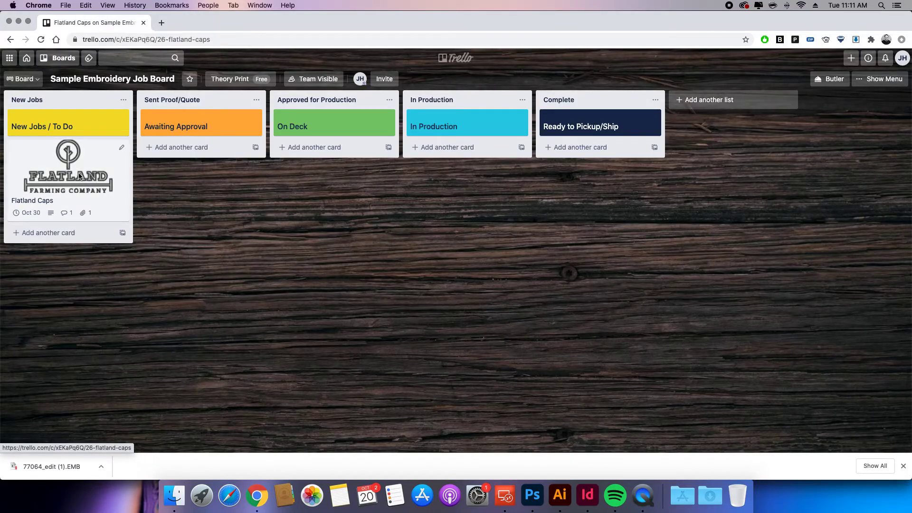
- Reopen the Flatland Caps card and remove the 77064 edit.PNG image as its cover
click(80, 176)
scroll(425, 274, down, 1)
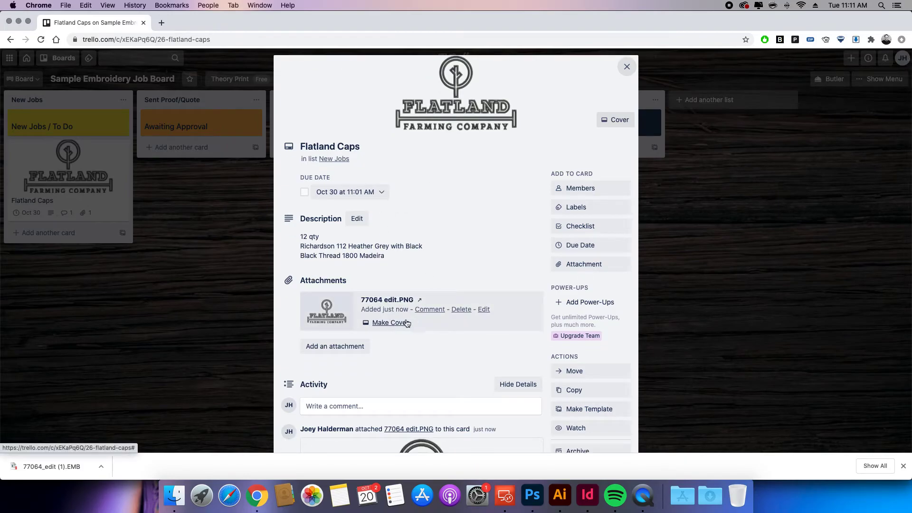
click(399, 327)
- Attach the embroidery file 77064.DST from the computer to the card
click(336, 269)
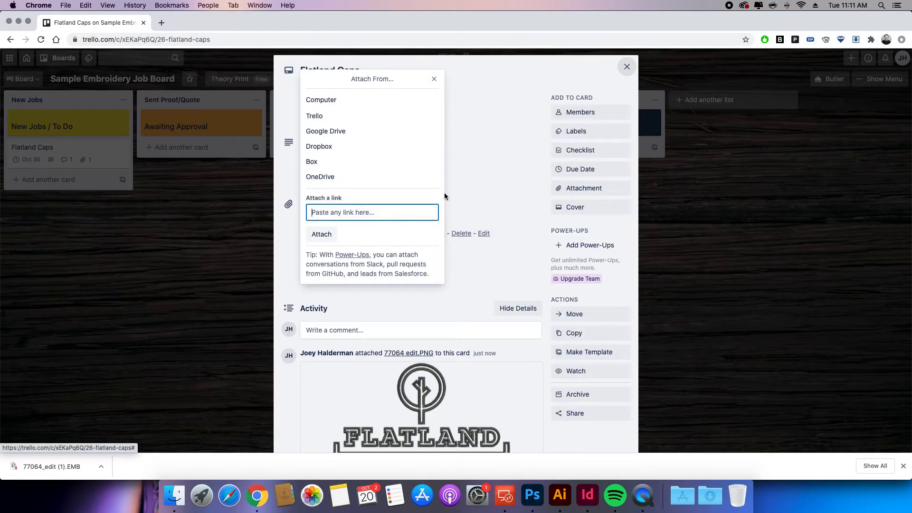
click(337, 97)
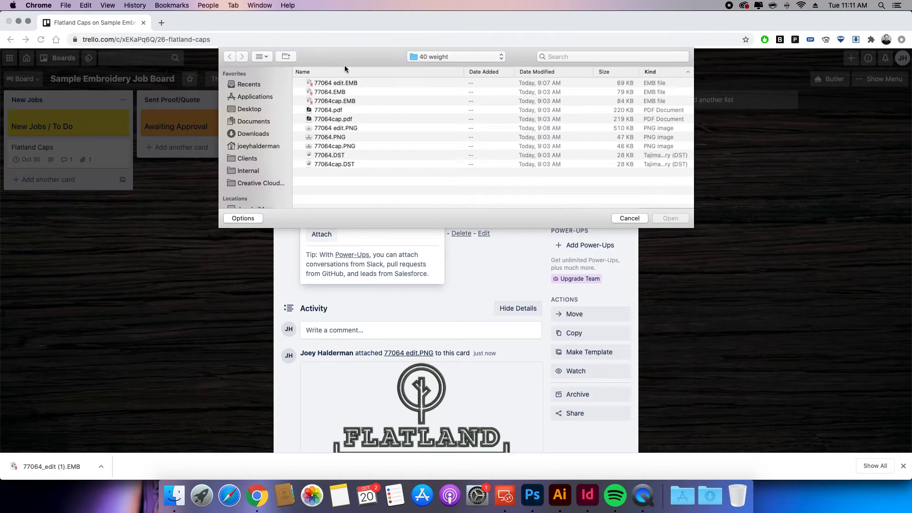
click(343, 156)
key(Return)
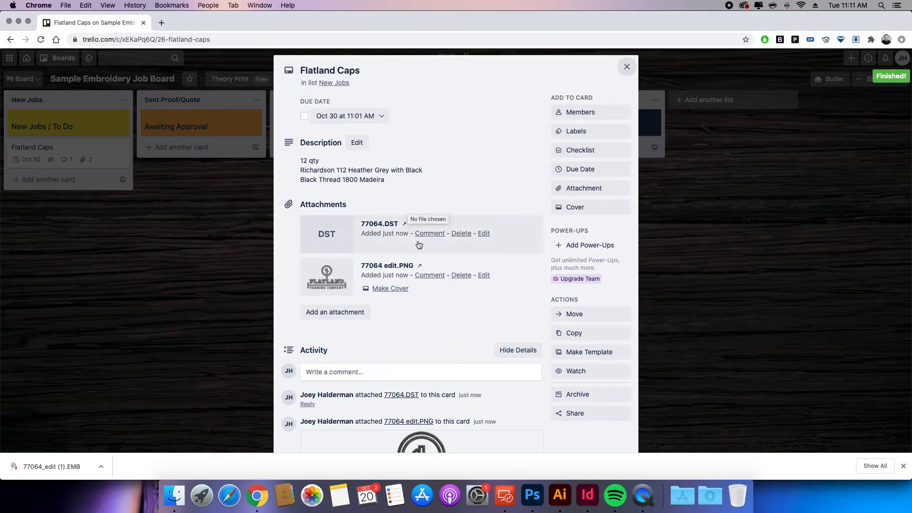
- Download the 77064.DST attachment, dismiss the browser's download bar and close the card
scroll(484, 124, down, 2)
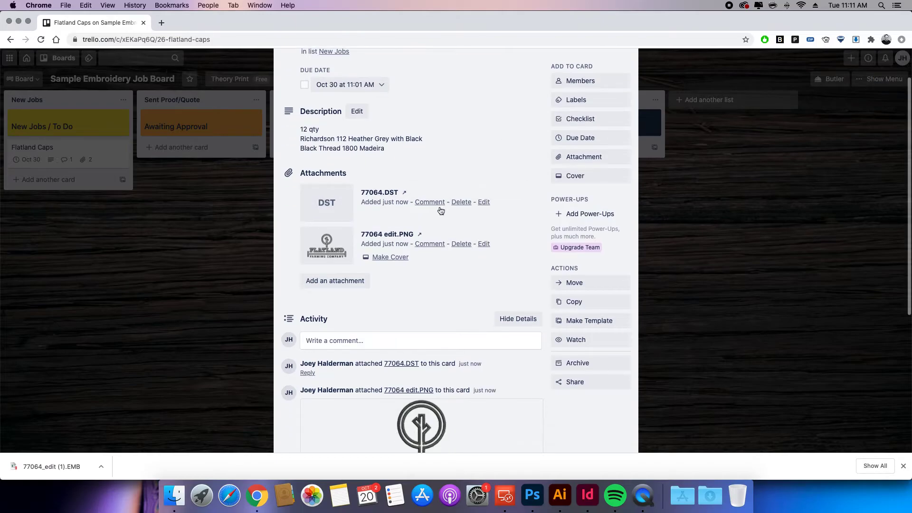
click(337, 207)
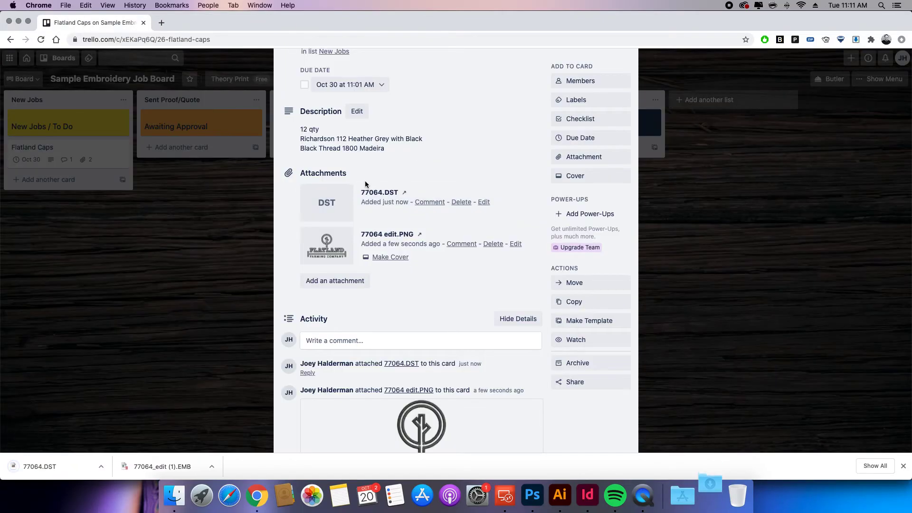
scroll(480, 173, up, 2)
click(903, 466)
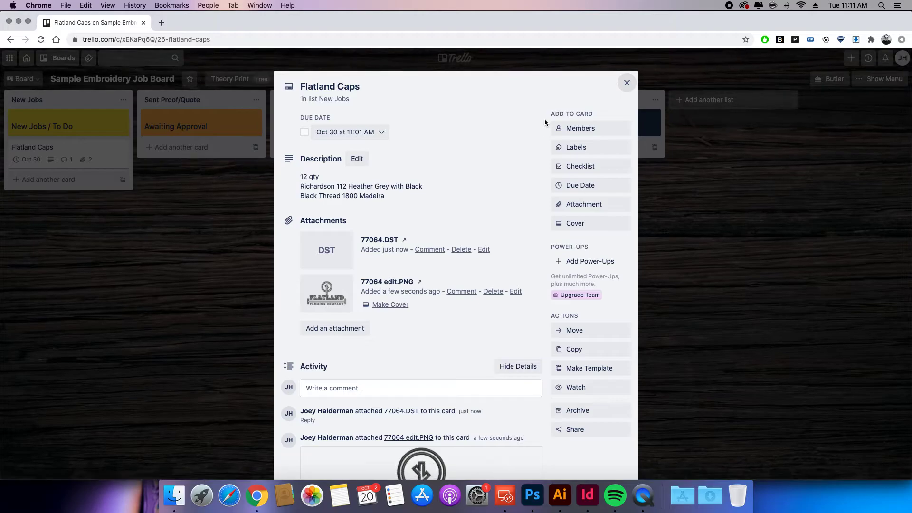
click(627, 81)
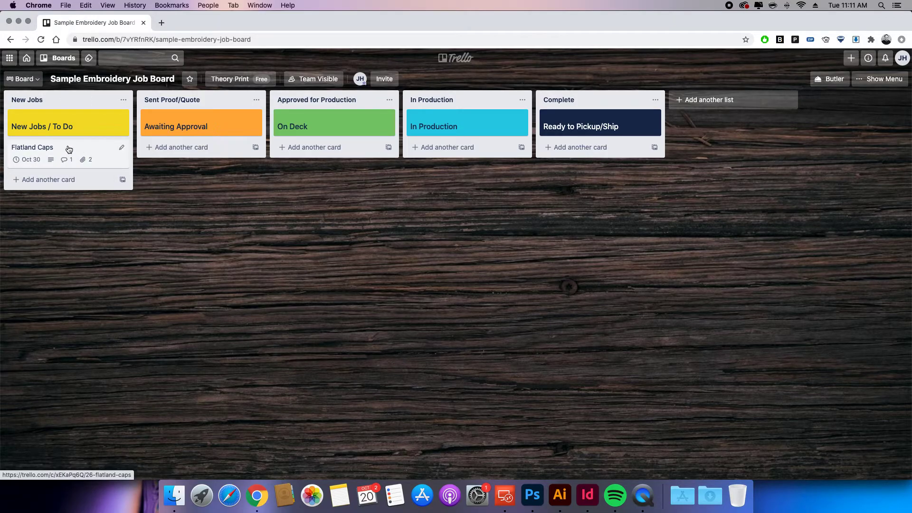
- Move the Flatland Caps card through Sent Proof/Quote, Approved for Production and In Production to the Complete list
drag(69, 149, 202, 149)
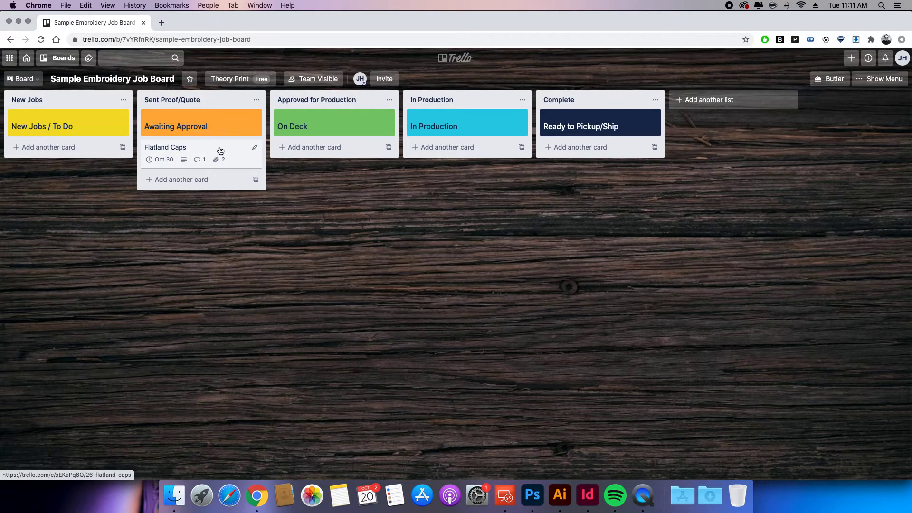
drag(226, 151, 351, 146)
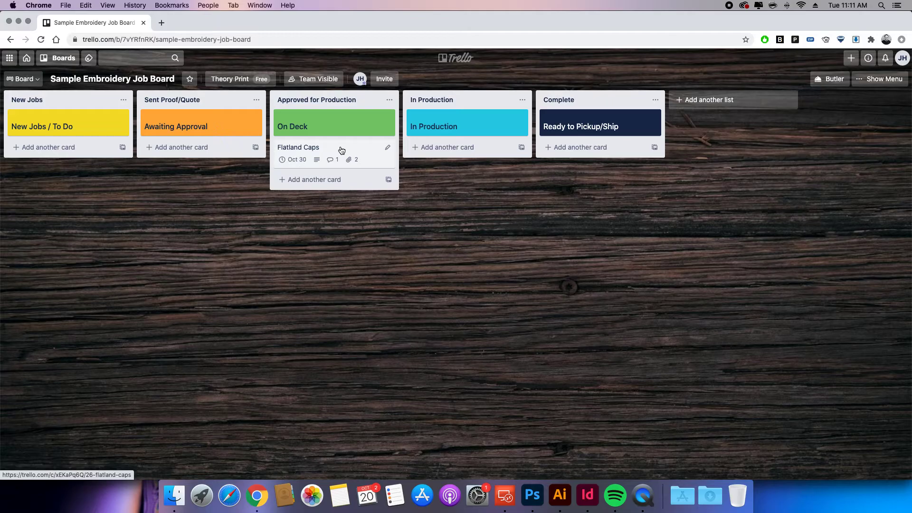
drag(335, 149, 454, 157)
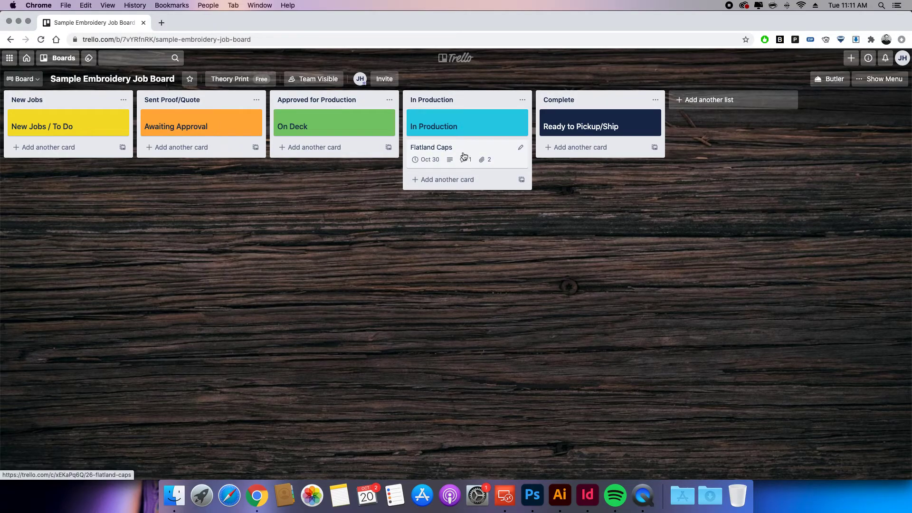
drag(433, 149, 566, 148)
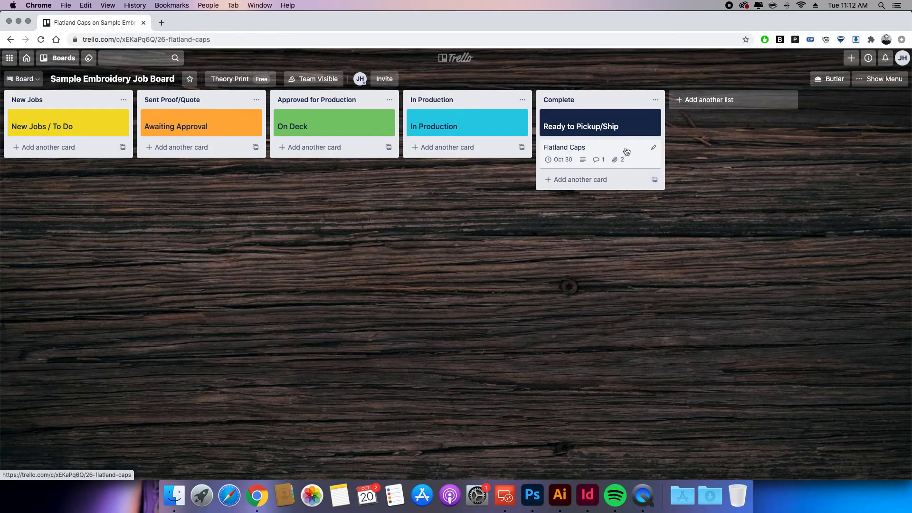
- Archive the Flatland Caps card from the Complete list and close it
click(627, 151)
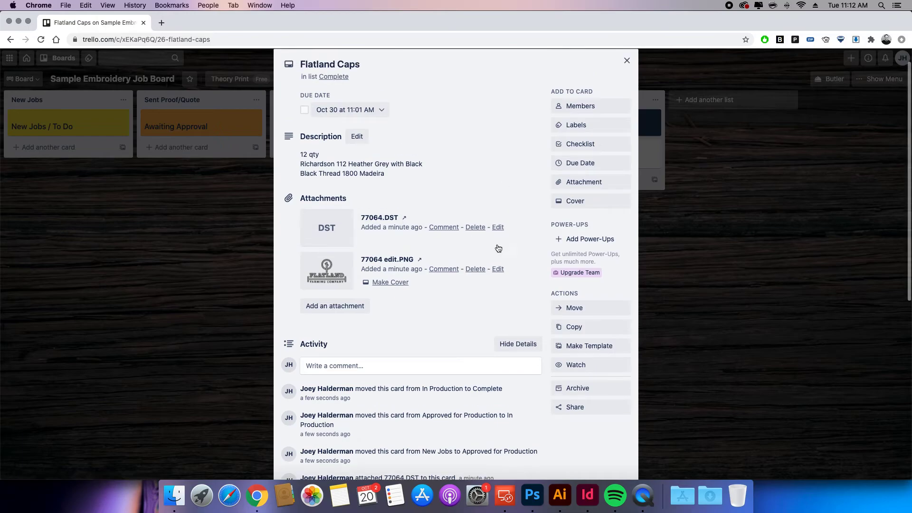
click(577, 388)
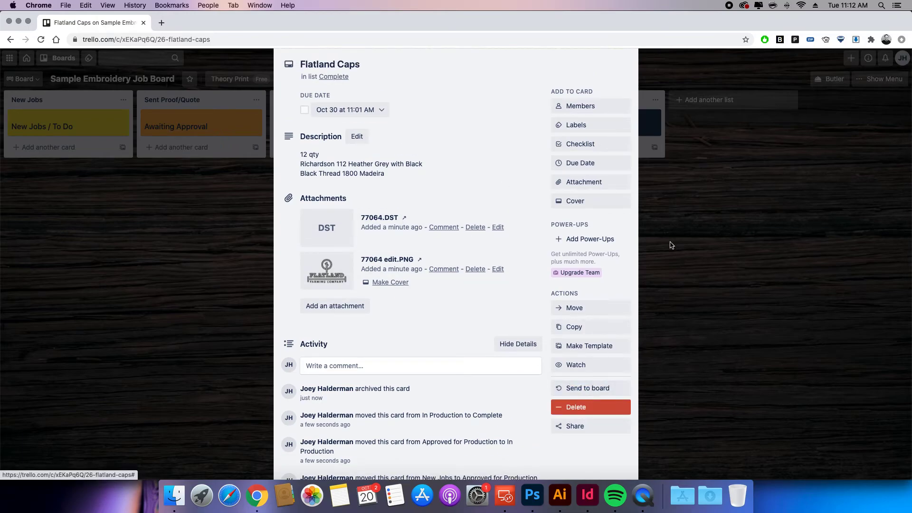
click(626, 82)
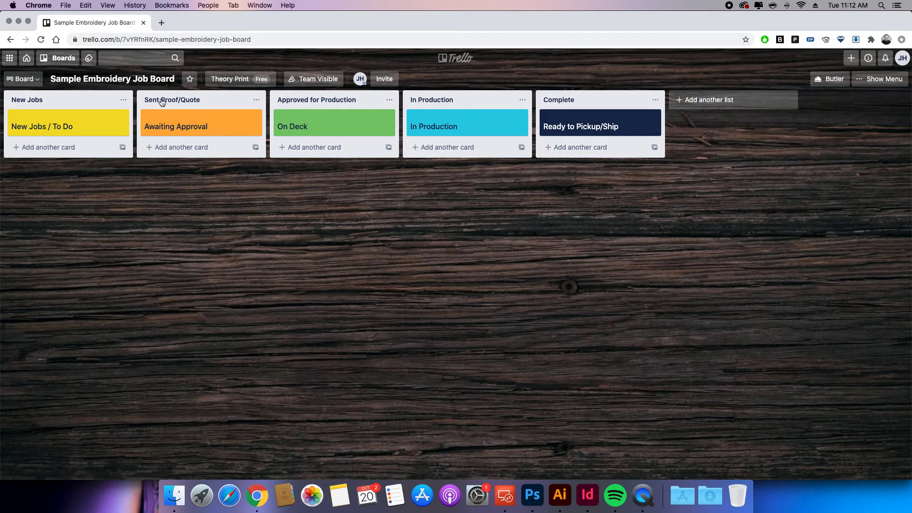
- Find the archived Flatland Caps card by searching for "flatland", send it back to the board and close it
click(140, 58)
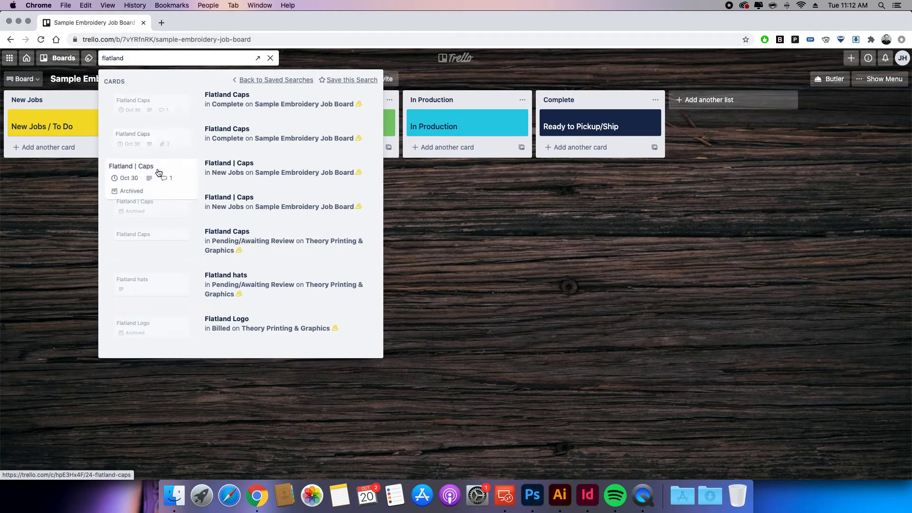
click(160, 118)
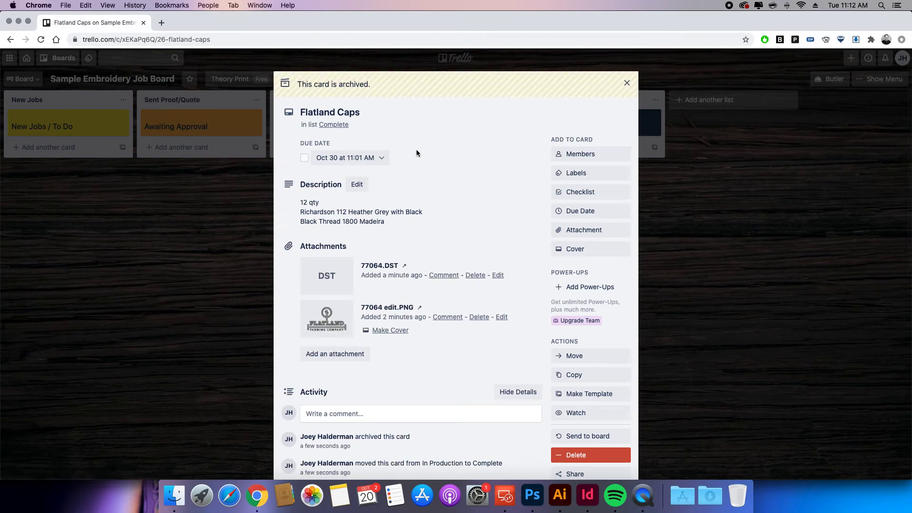
scroll(404, 210, down, 5)
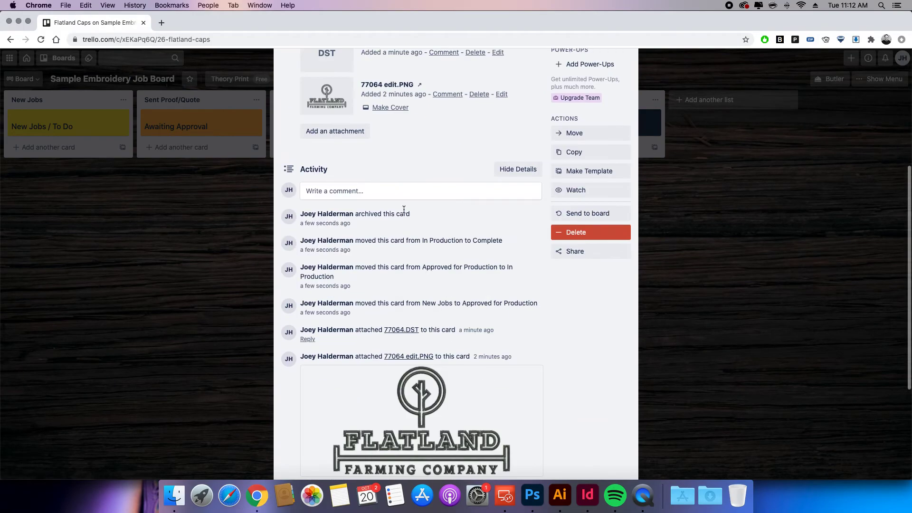
scroll(403, 238, up, 4)
click(594, 359)
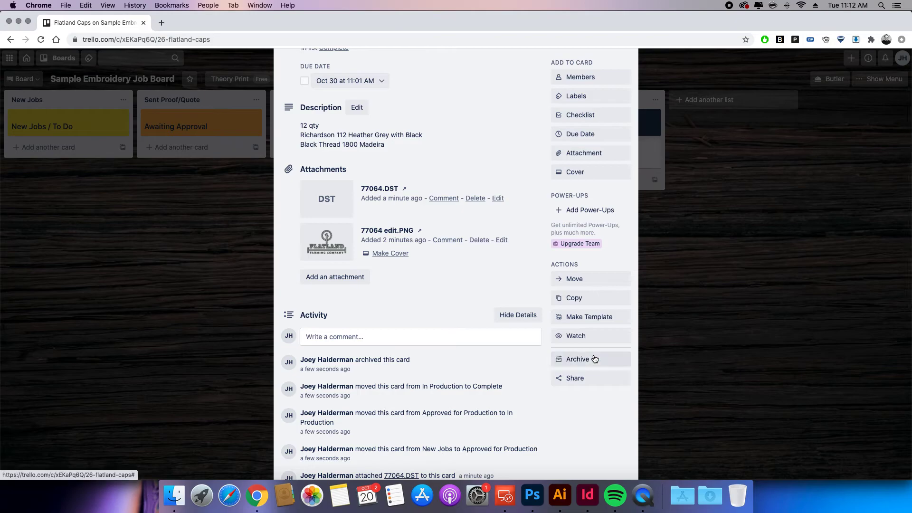
scroll(570, 72, up, 2)
click(627, 84)
- Reopen the restored Flatland Caps card, review its description, attachments and activity history, and close it
click(627, 160)
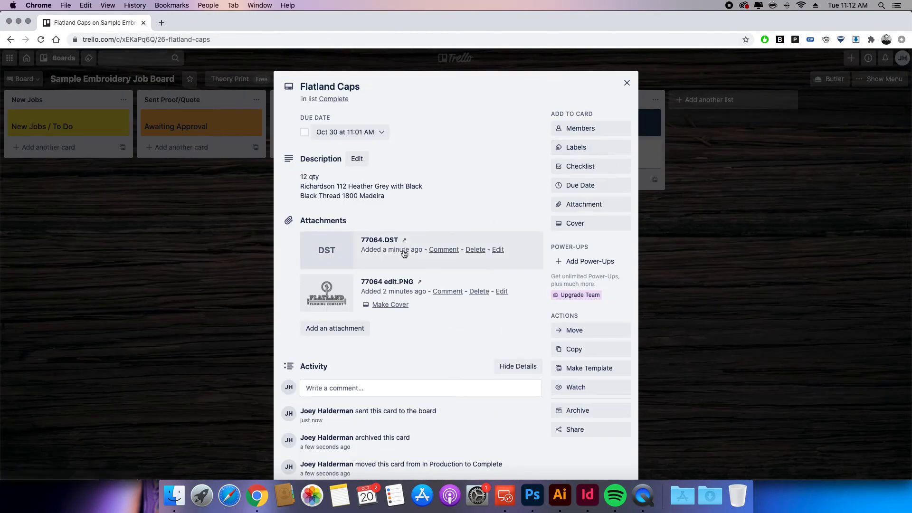
scroll(461, 146, down, 3)
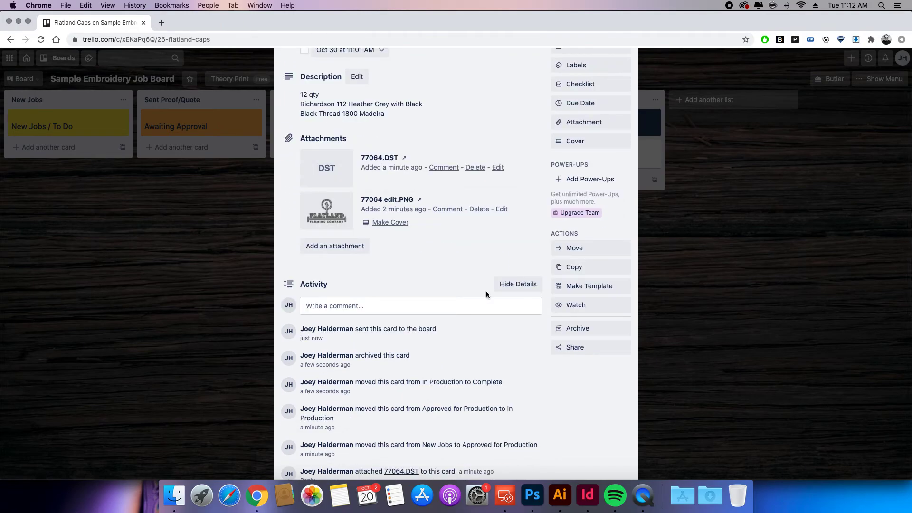
scroll(486, 293, up, 3)
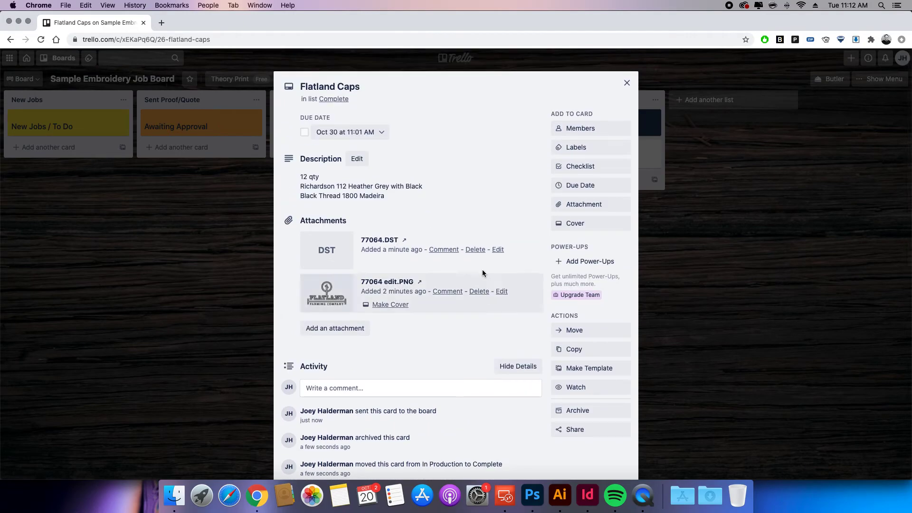
scroll(495, 190, down, 10)
scroll(494, 188, up, 10)
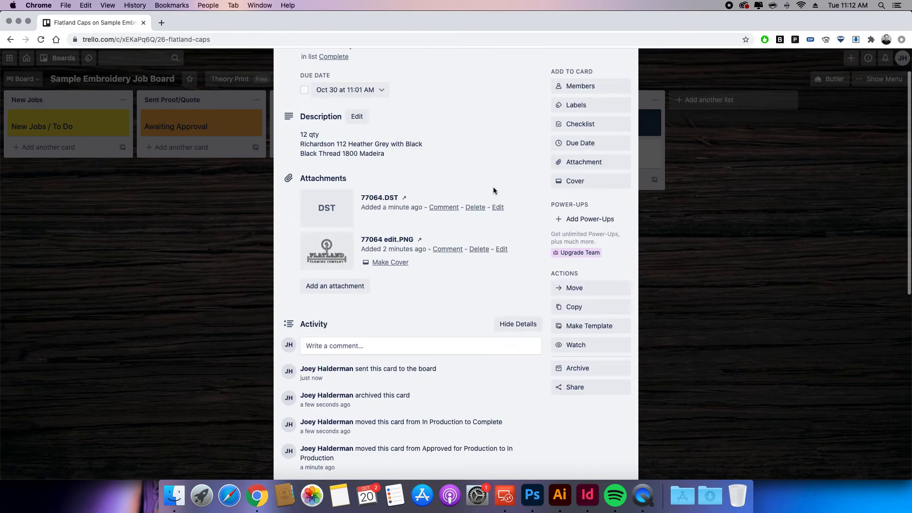
click(627, 84)
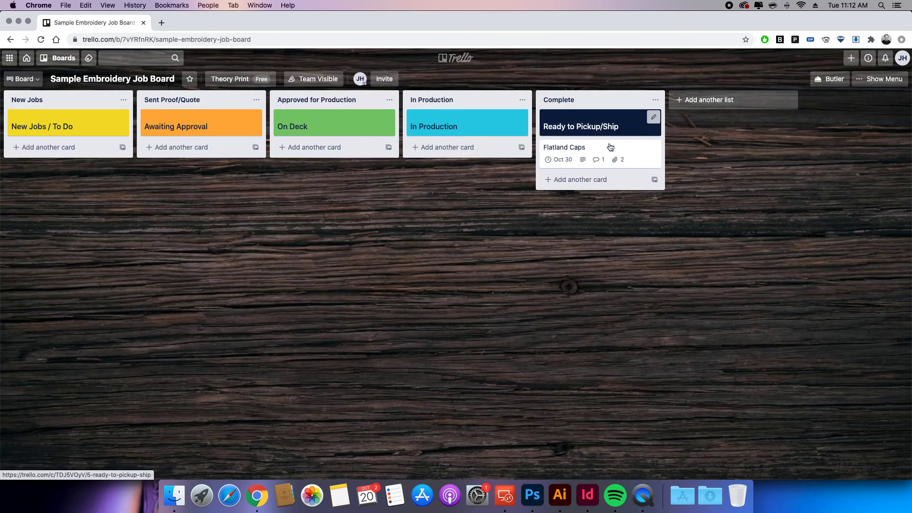